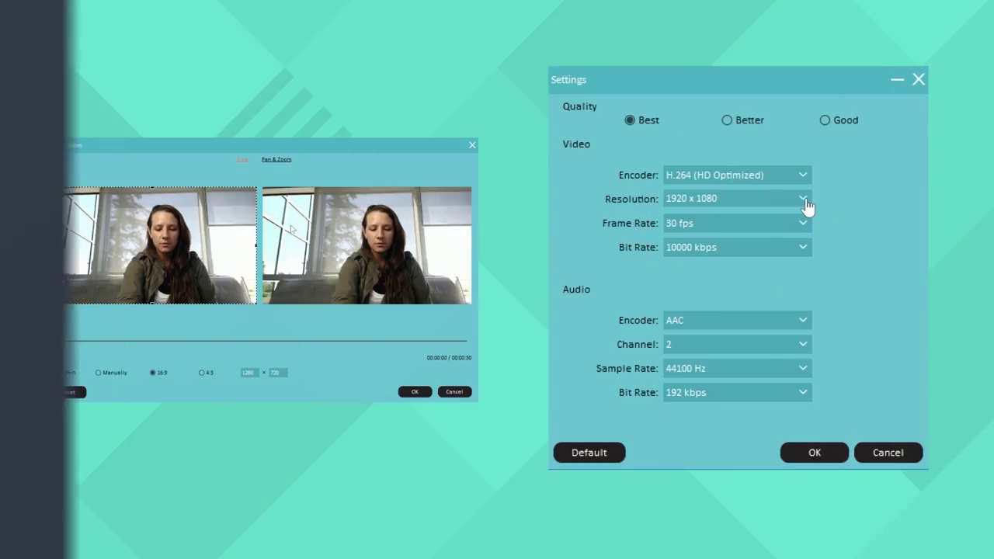
- Change the MP4 export resolution from 1920 x 1080 to 1280 x 720, then bring up the video bit rate list
{"action": "left_click", "coordinate": [803, 200]}
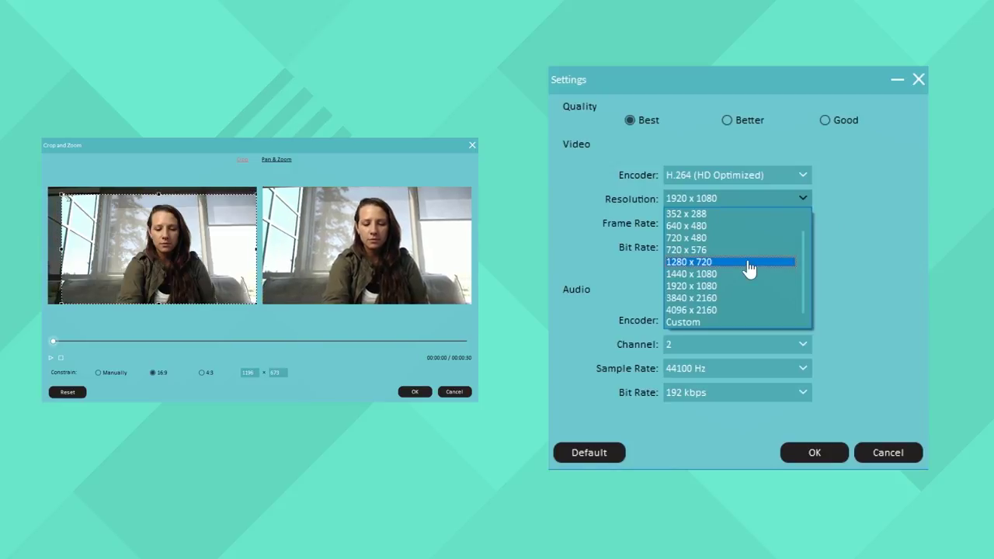
{"action": "left_click", "coordinate": [748, 262]}
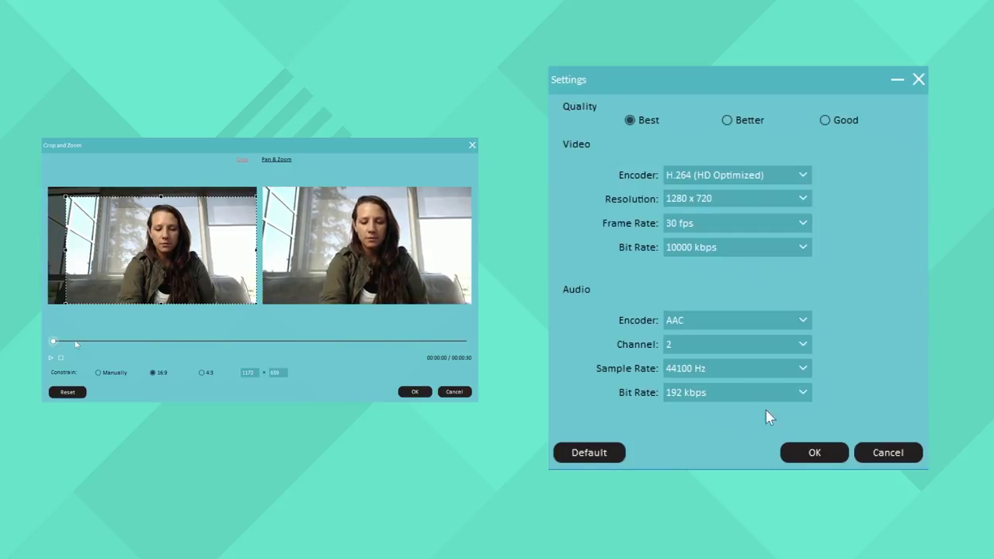
{"action": "left_click", "coordinate": [804, 250]}
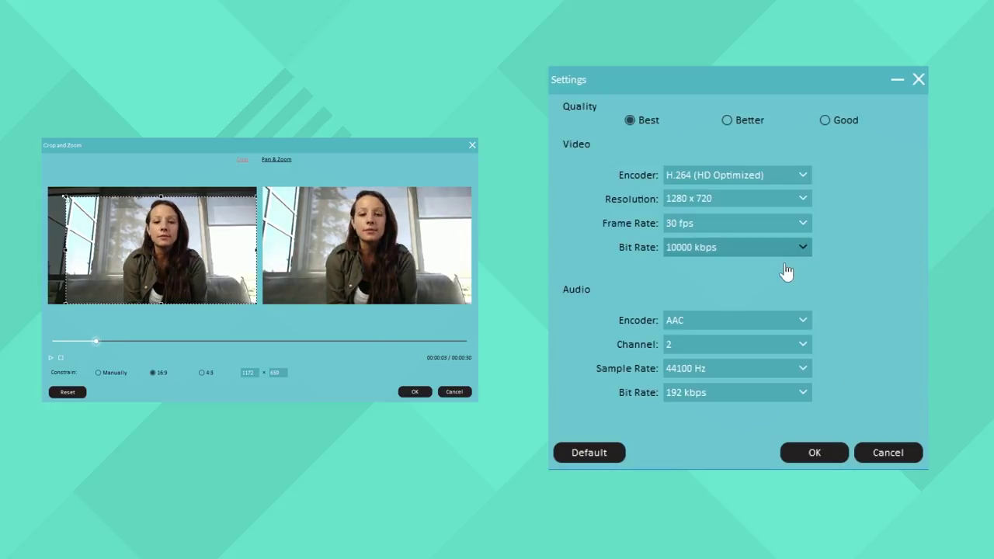
{"action": "scroll", "coordinate": [775, 285], "scroll_direction": "up", "scroll_amount": 3}
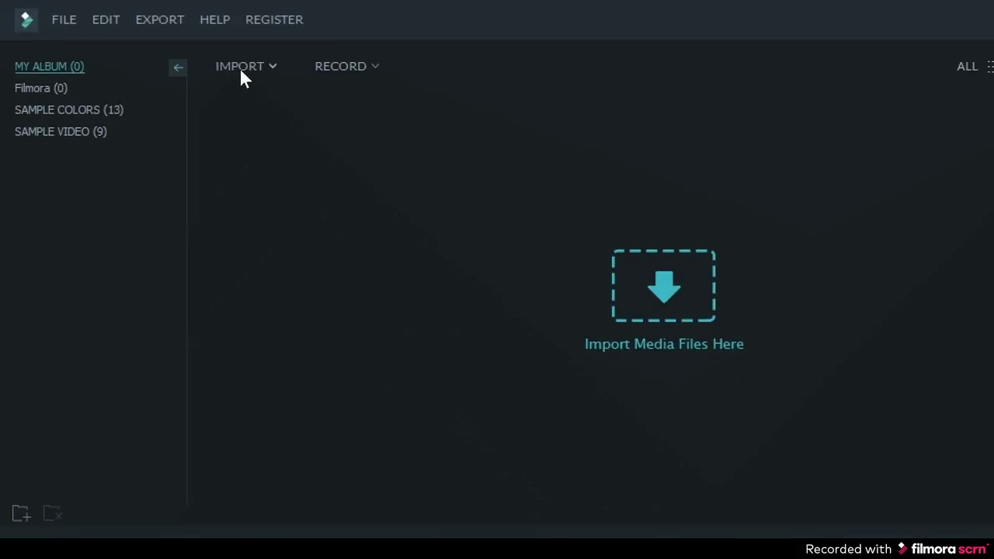
- Import all fifteen clips from the folder and place tinaWebcamVideo_screenRecording on the video track
{"action": "left_click", "coordinate": [241, 68]}
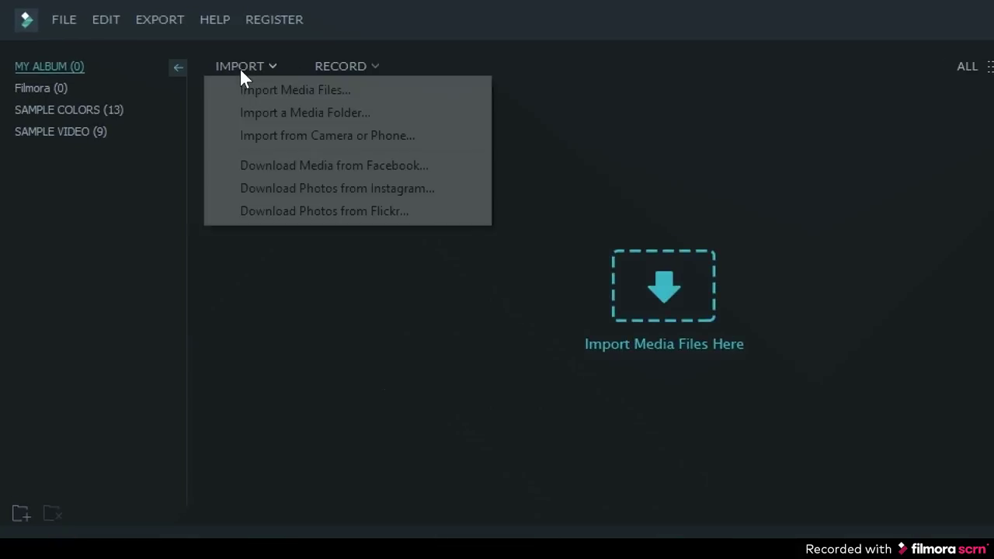
{"action": "left_click", "coordinate": [440, 88]}
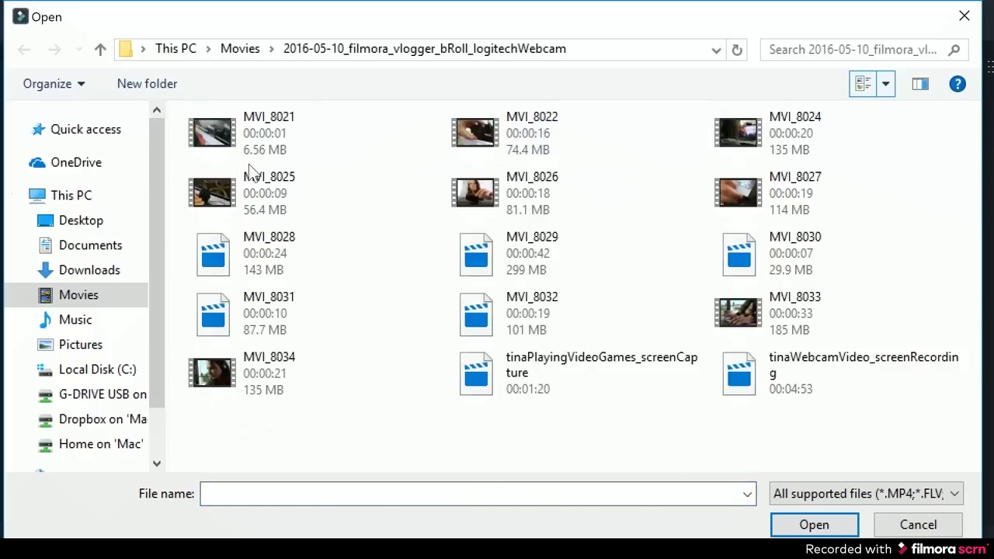
{"action": "key", "text": "ctrl+a"}
{"action": "left_click", "coordinate": [808, 525]}
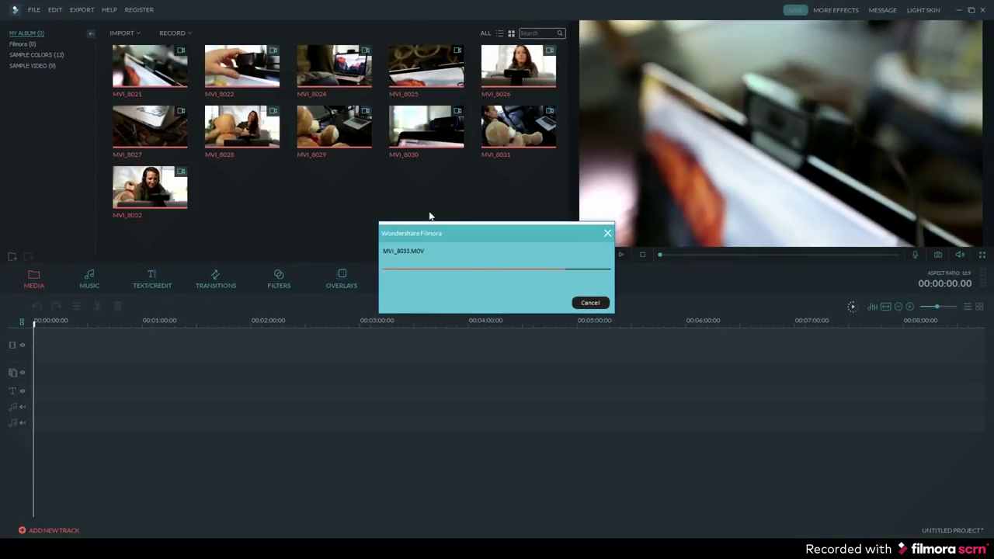
{"action": "left_click_drag", "start_coordinate": [518, 188], "coordinate": [132, 346]}
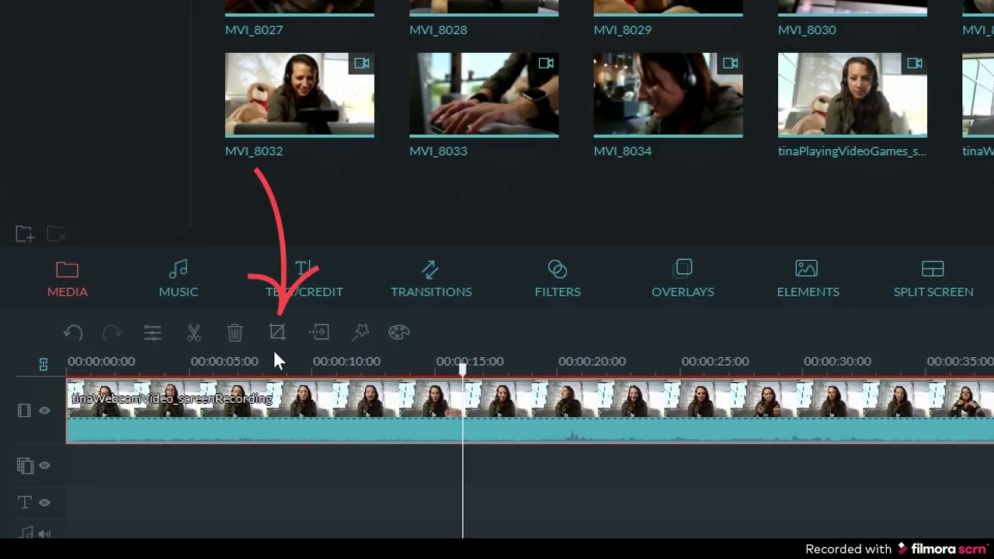
- Crop the webcam clip from its top-left corner to a 1153 x 649 frame and apply it
{"action": "left_click", "coordinate": [275, 335]}
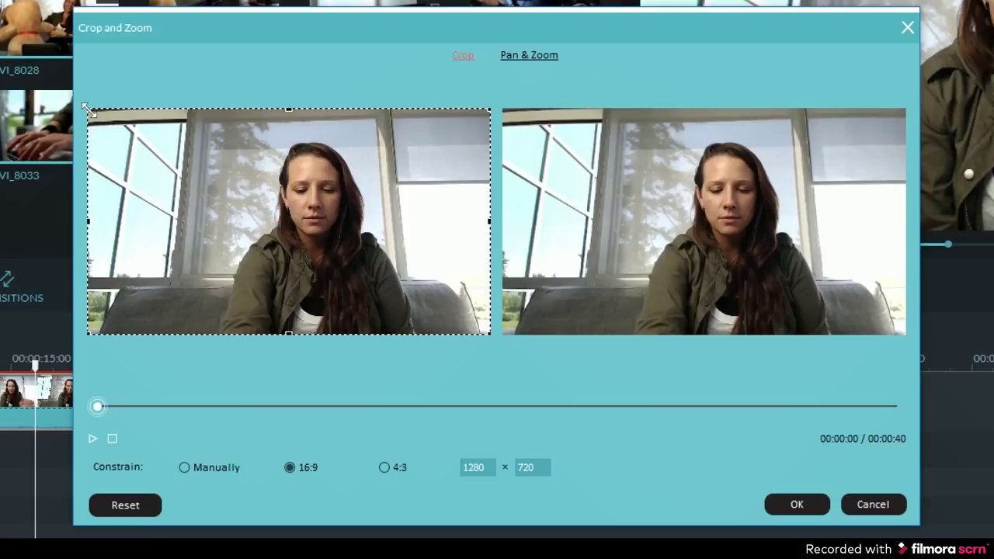
{"action": "left_click_drag", "start_coordinate": [90, 111], "coordinate": [131, 133]}
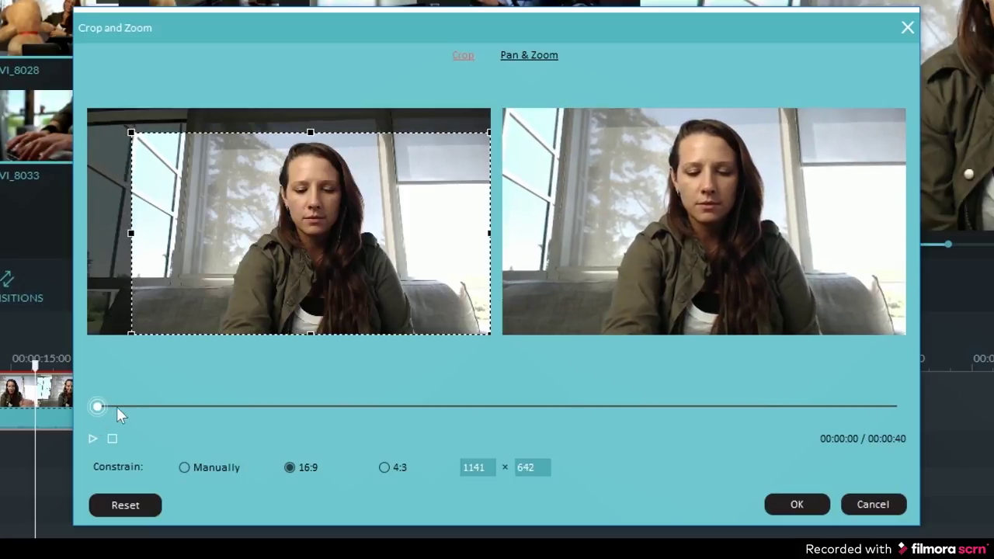
{"action": "left_click_drag", "start_coordinate": [117, 407], "coordinate": [177, 426]}
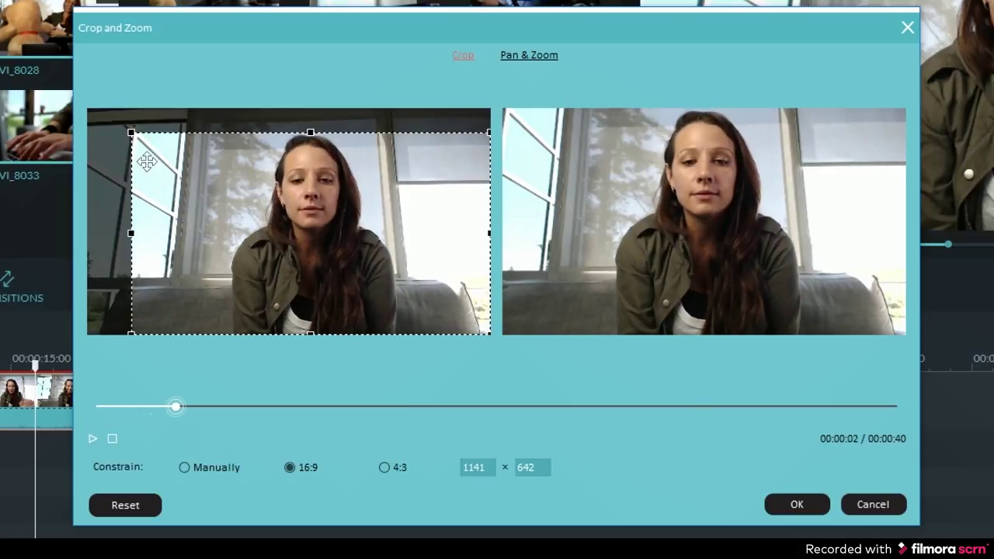
{"action": "left_click_drag", "start_coordinate": [131, 132], "coordinate": [127, 129]}
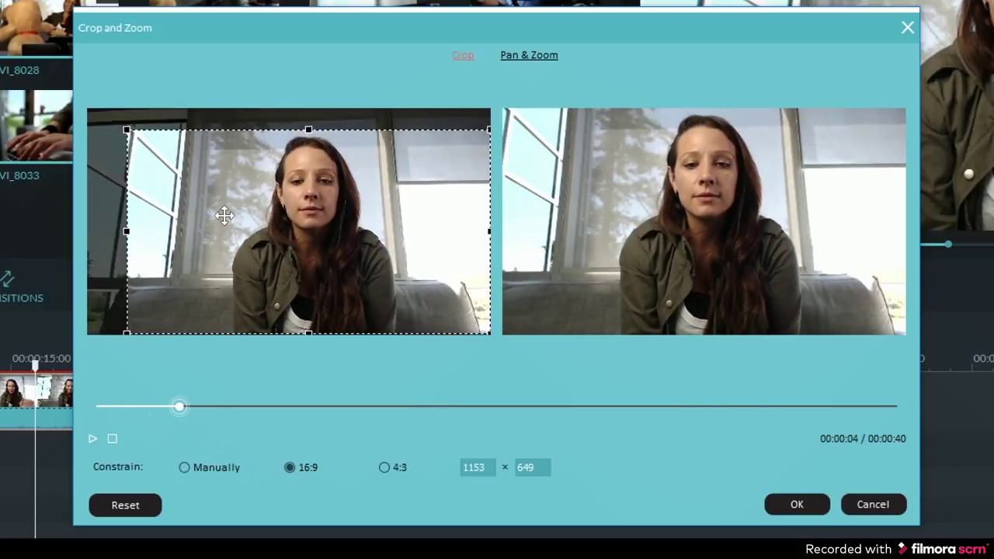
{"action": "left_click_drag", "start_coordinate": [179, 406], "coordinate": [387, 390]}
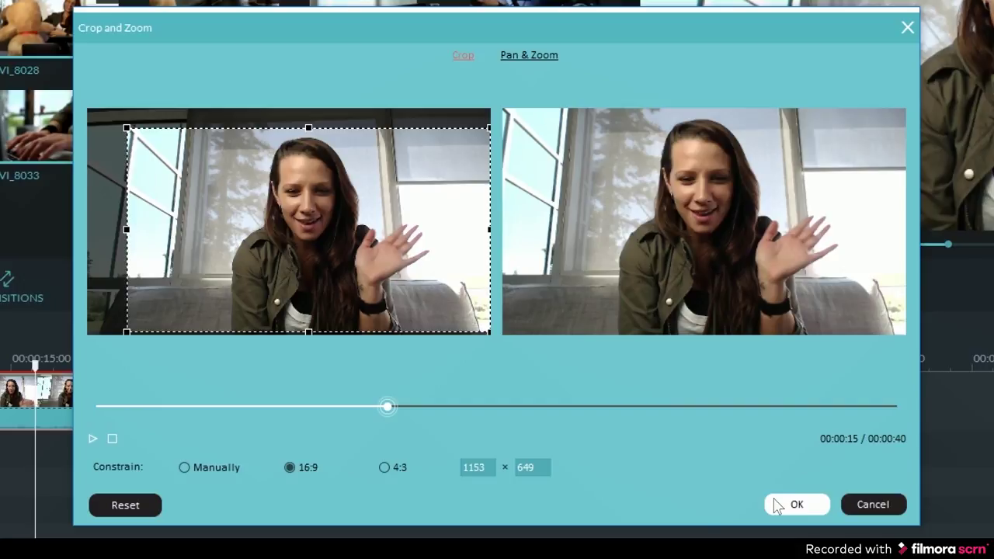
{"action": "left_click", "coordinate": [776, 506]}
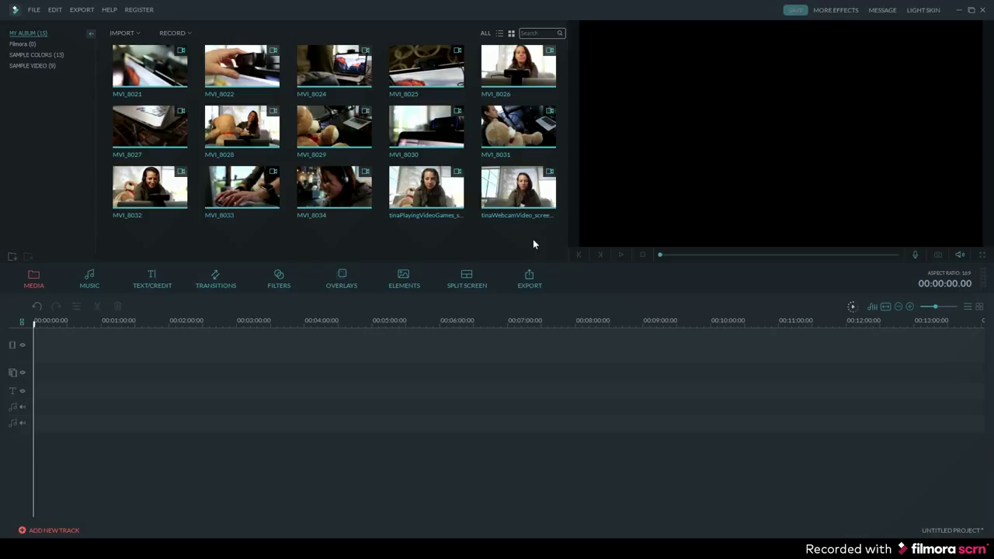
- Review MVI_8034's properties (1920 X 1080 AVC, 23.98 fps) and close the window
{"action": "left_click_drag", "start_coordinate": [533, 239], "coordinate": [152, 343]}
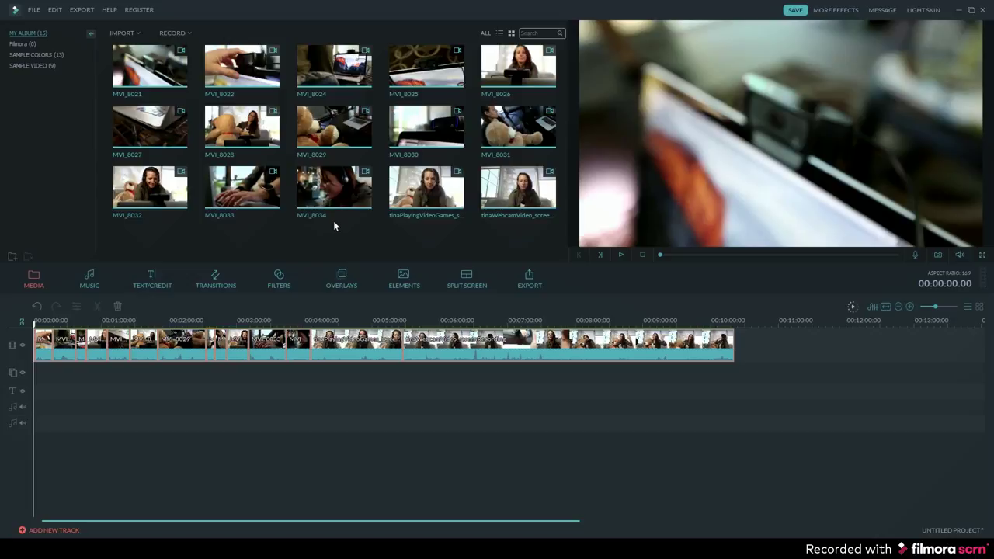
{"action": "left_click", "coordinate": [351, 201]}
{"action": "right_click", "coordinate": [352, 208]}
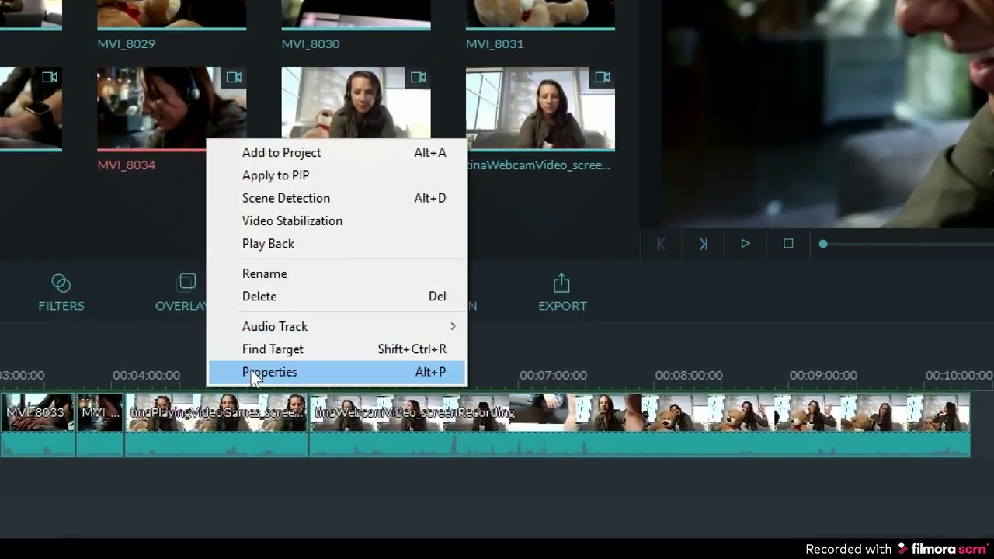
{"action": "left_click", "coordinate": [362, 325]}
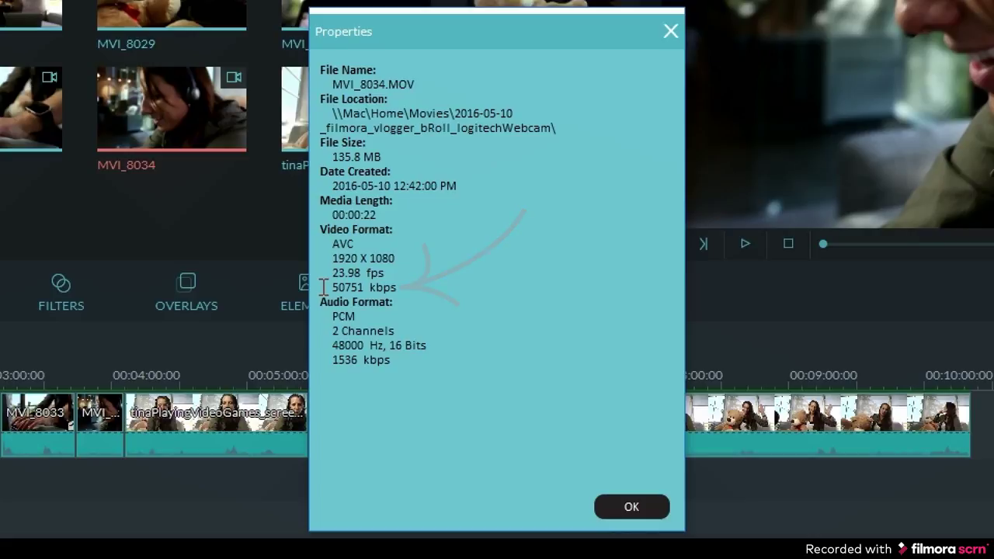
{"action": "left_click", "coordinate": [631, 507]}
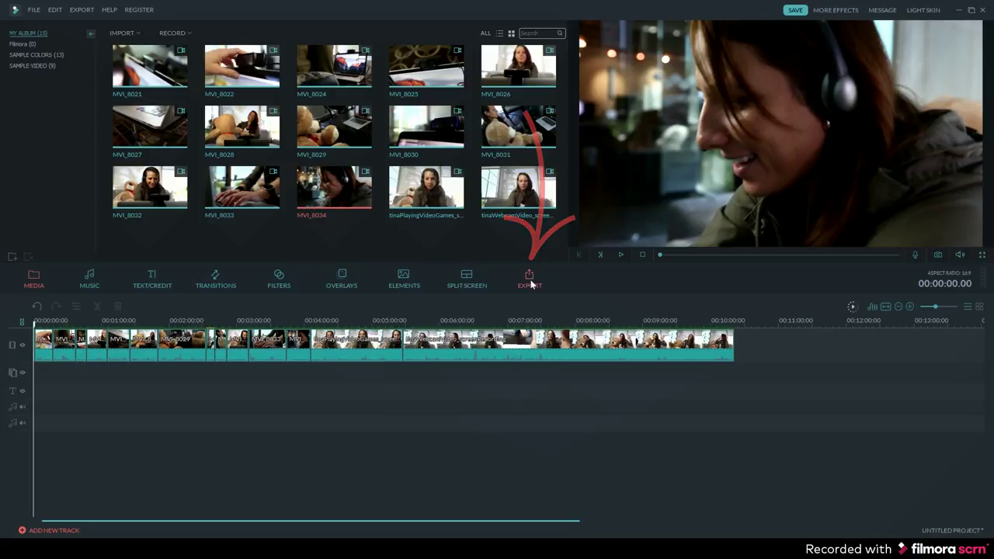
- Compare export size estimates for AVI, MOV, F4V, MKV and TS, then return to MP4's settings
{"action": "left_click", "coordinate": [530, 283]}
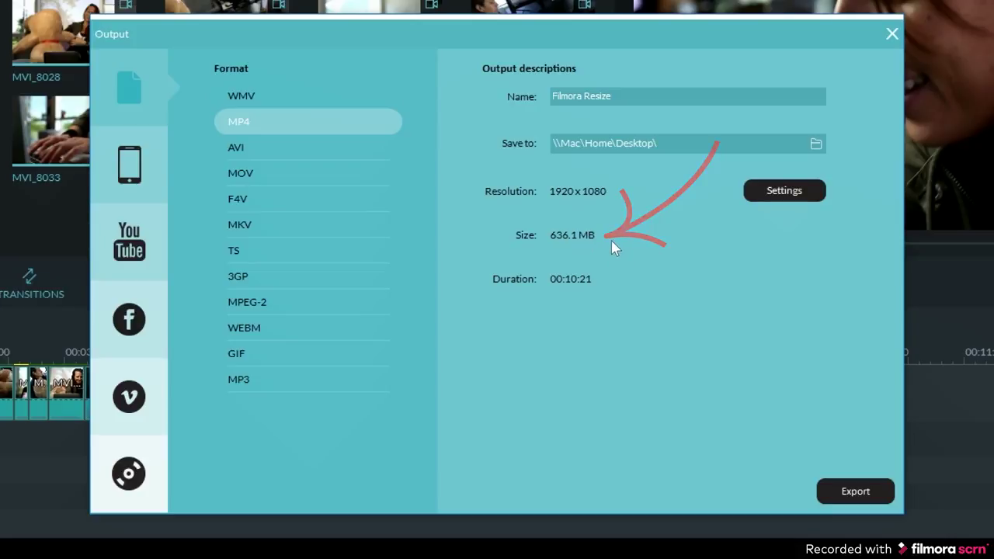
{"action": "left_click", "coordinate": [262, 147]}
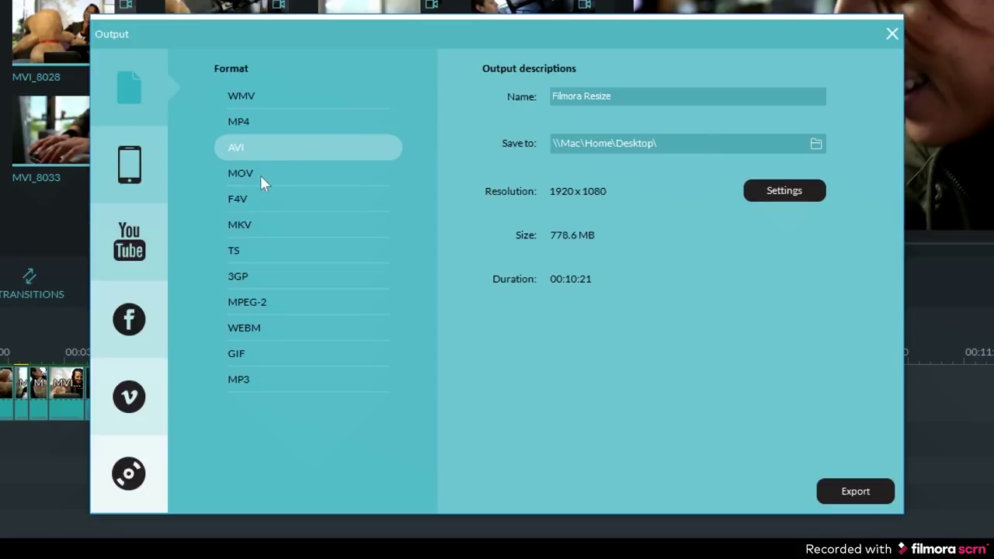
{"action": "left_click", "coordinate": [250, 176]}
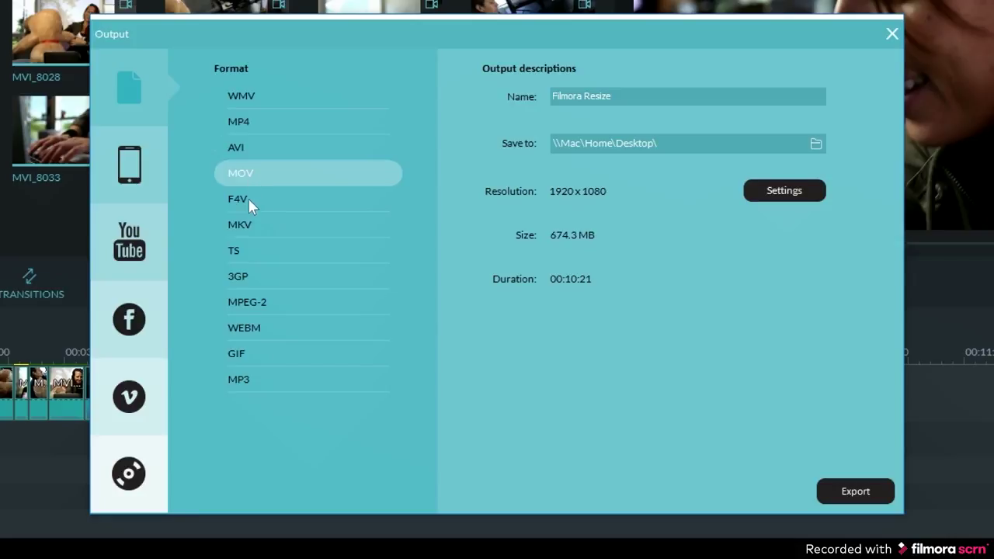
{"action": "left_click", "coordinate": [248, 207]}
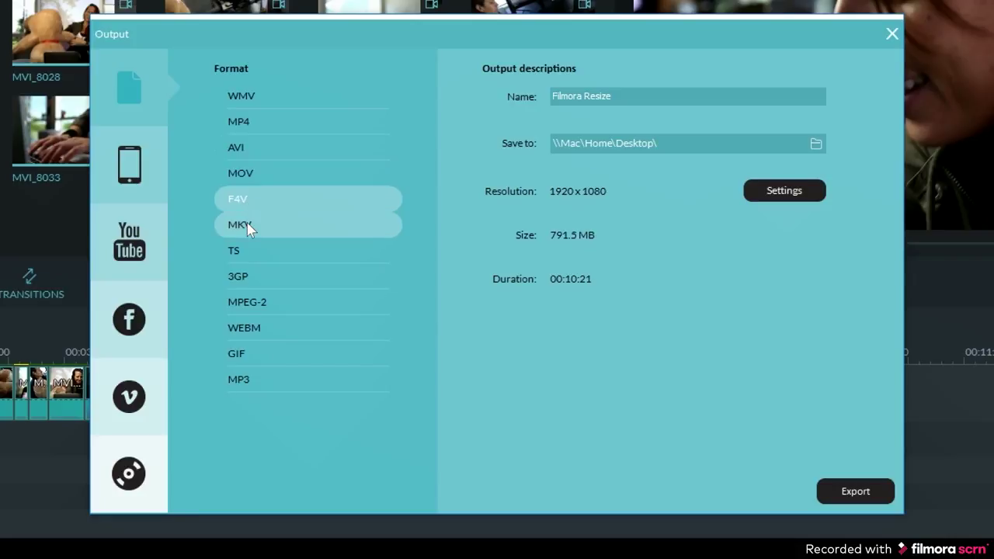
{"action": "left_click", "coordinate": [247, 223]}
{"action": "left_click", "coordinate": [244, 250]}
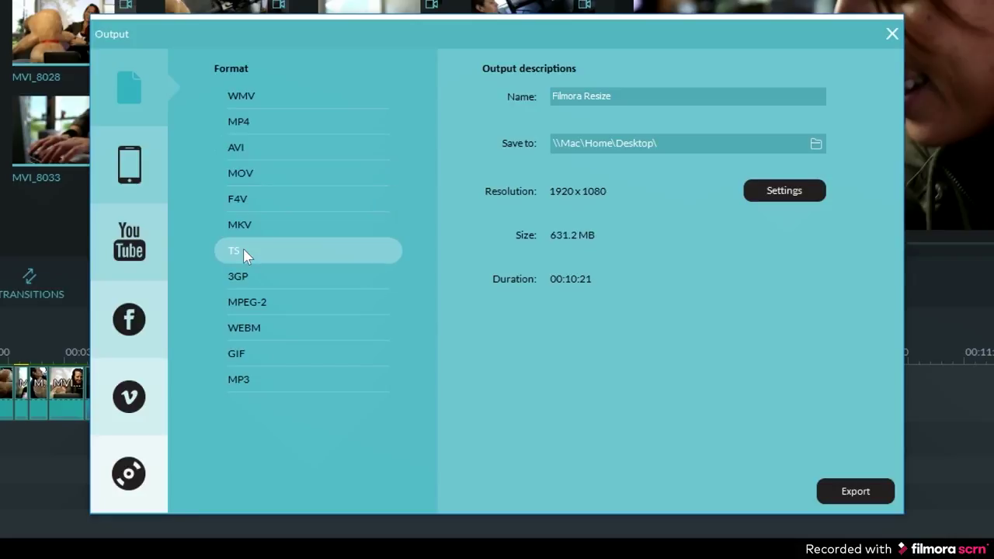
{"action": "left_click", "coordinate": [243, 121]}
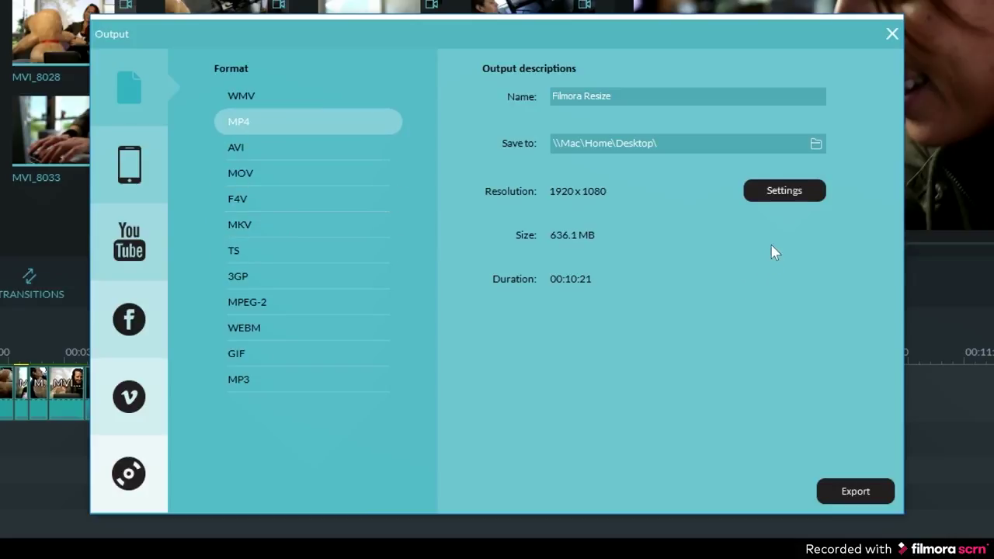
{"action": "left_click", "coordinate": [758, 196]}
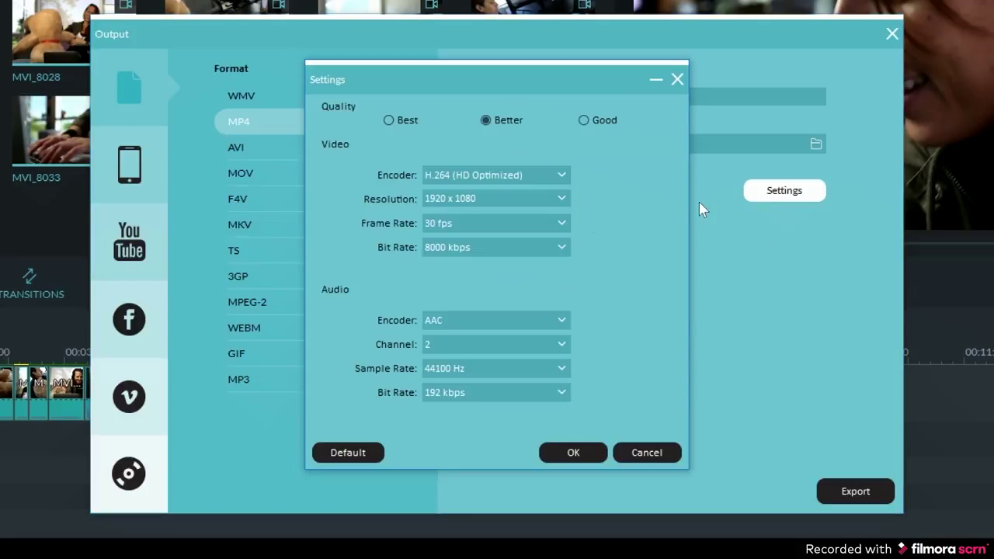
- Choose the Best quality preset with 1280 x 720 output resolution
{"action": "left_click", "coordinate": [389, 120]}
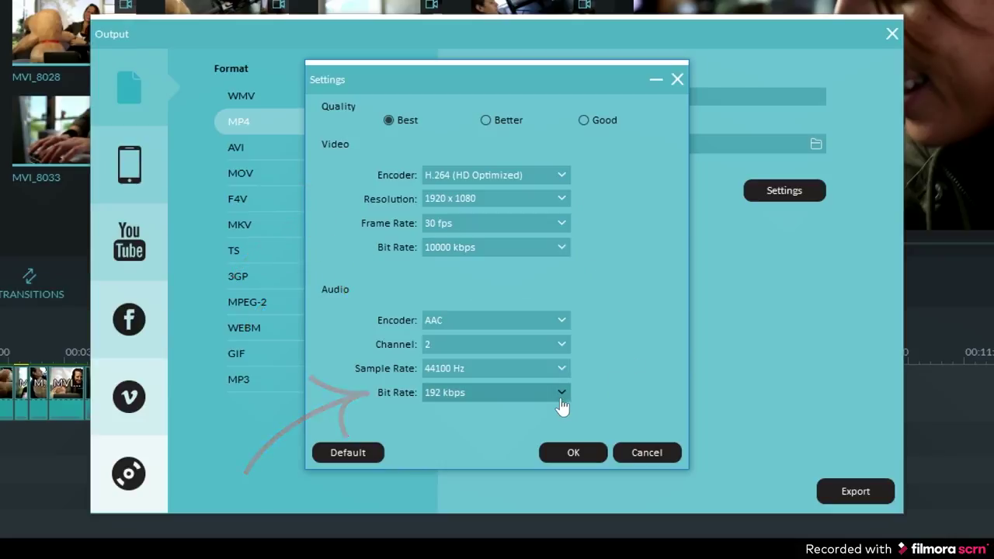
{"action": "left_click", "coordinate": [562, 201]}
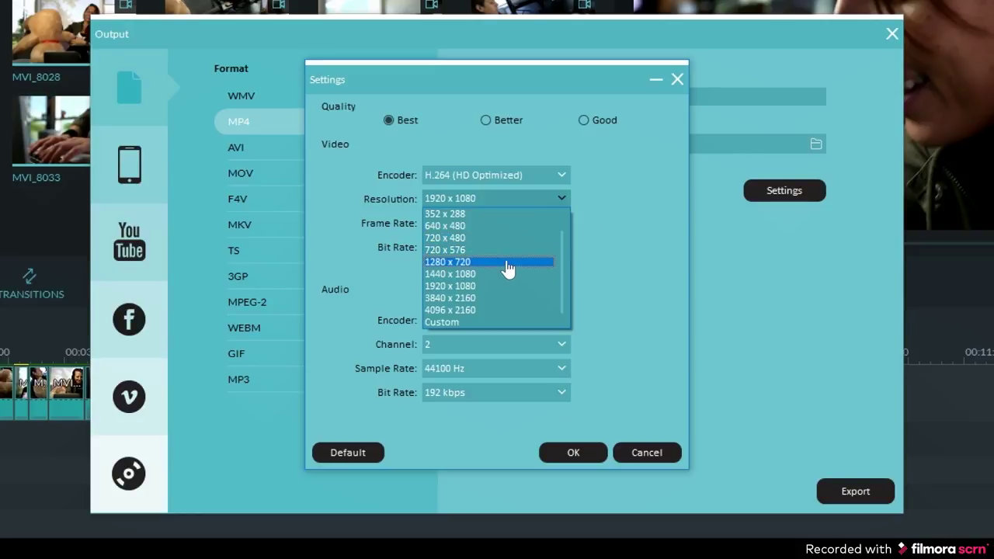
{"action": "left_click", "coordinate": [507, 262]}
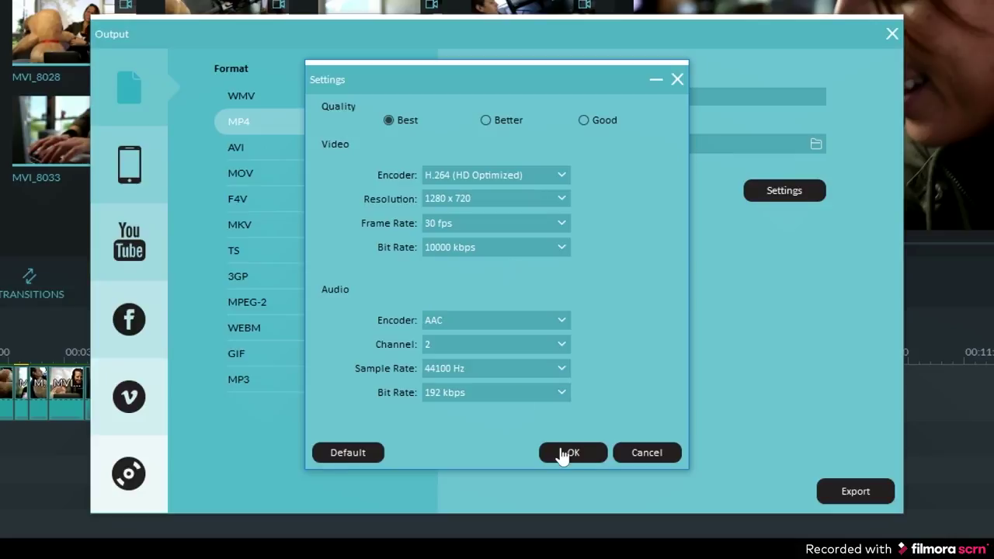
- Set the video bit rate to 8000 kbps and the audio bit rate to 128 kbps, then apply
{"action": "left_click", "coordinate": [556, 257]}
{"action": "scroll", "coordinate": [520, 315], "scroll_direction": "up", "scroll_amount": 1}
{"action": "key", "text": "Down"}
{"action": "key", "text": "Down"}
{"action": "key", "text": "Down"}
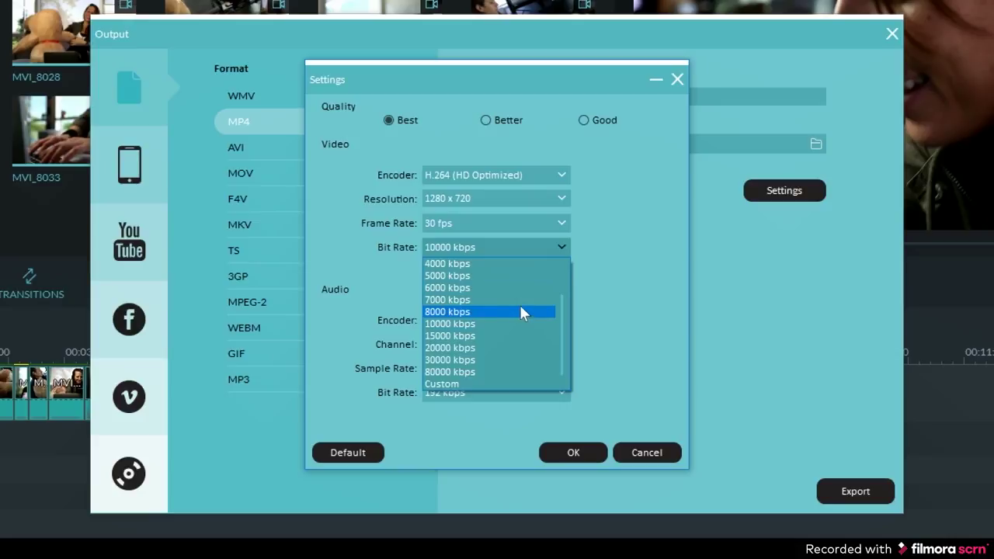
{"action": "left_click", "coordinate": [518, 309]}
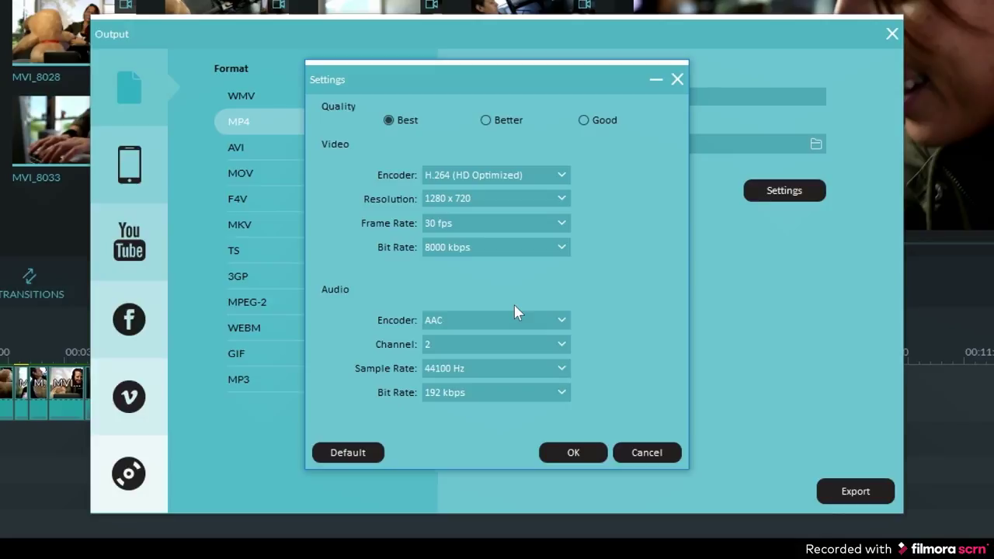
{"action": "left_click", "coordinate": [562, 394]}
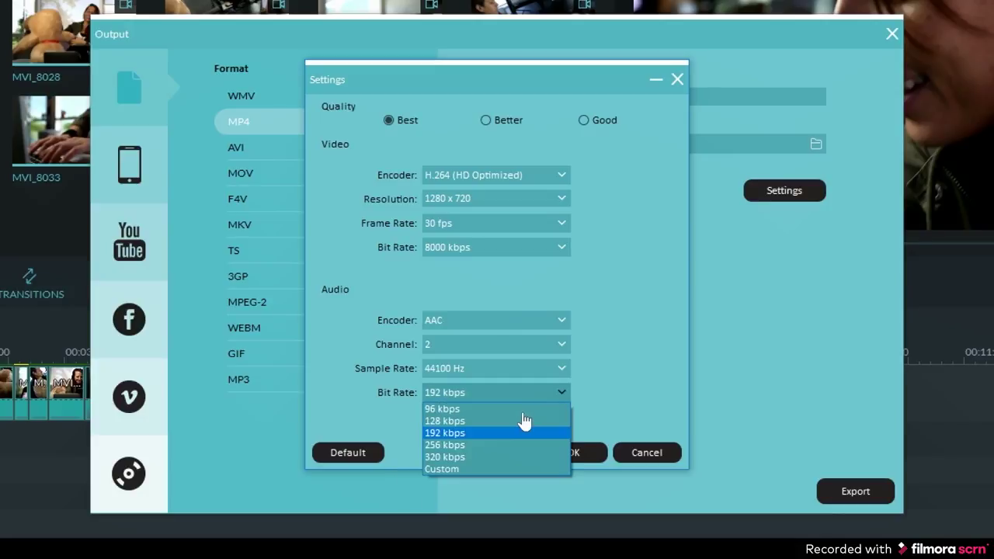
{"action": "left_click", "coordinate": [522, 421]}
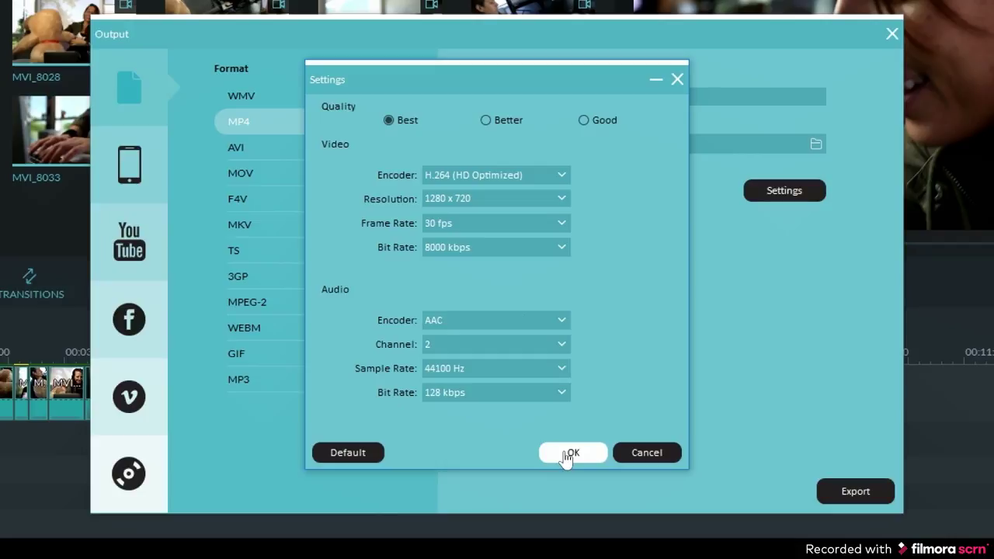
{"action": "left_click", "coordinate": [570, 453]}
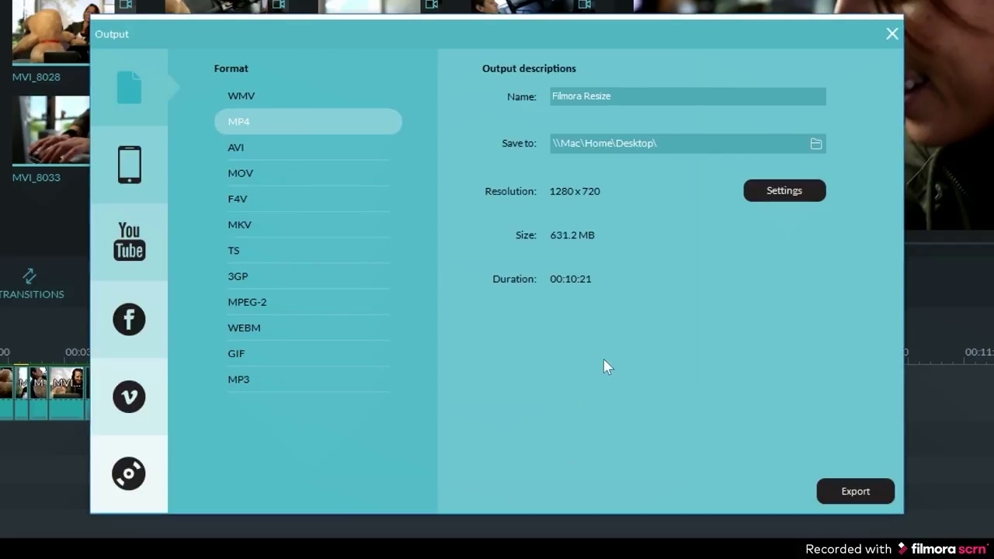